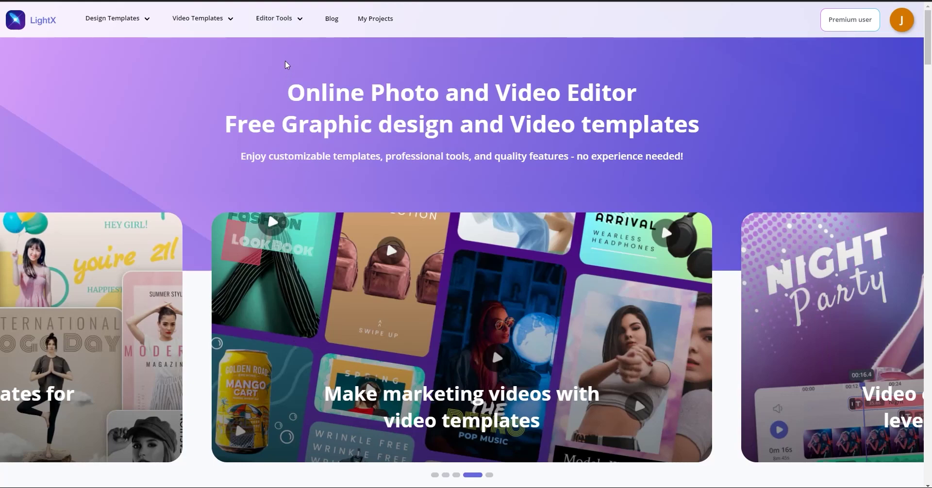
Show all Video Editor Tools and scroll to the Add Sticker to Video card.
mouse_move(291, 21)
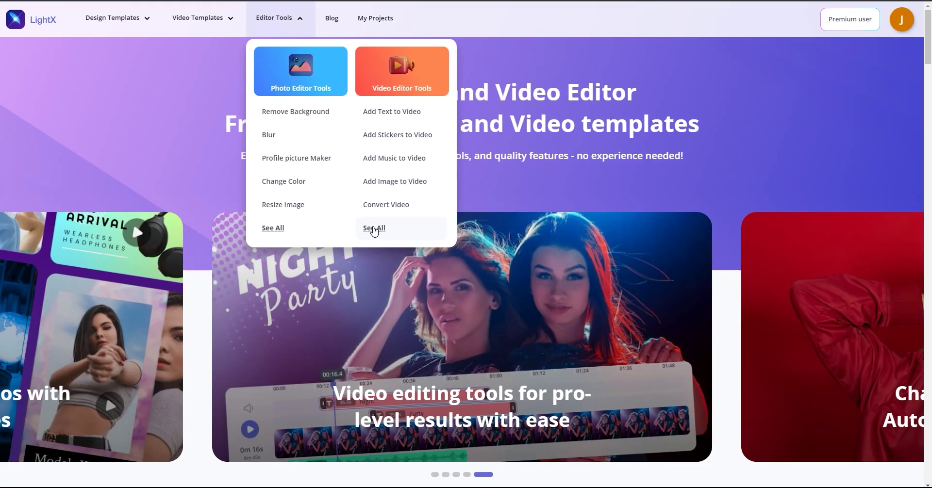
click(411, 297)
scroll(392, 311, down, 3)
scroll(391, 311, down, 10)
scroll(386, 314, up, 3)
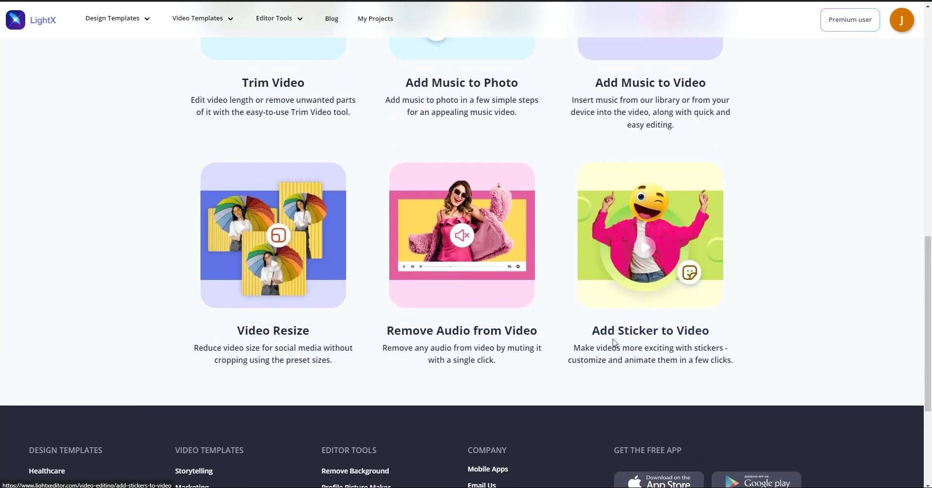
Launch Add Sticker to Video with the girl-by-the-brick-wall video loaded.
click(649, 335)
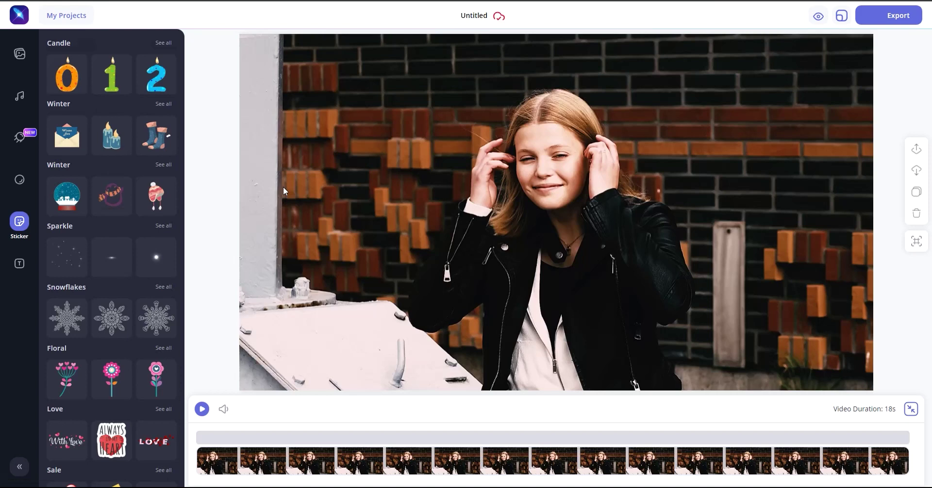
Scroll the Sticker panel down to the Love category.
scroll(112, 218, down, 10)
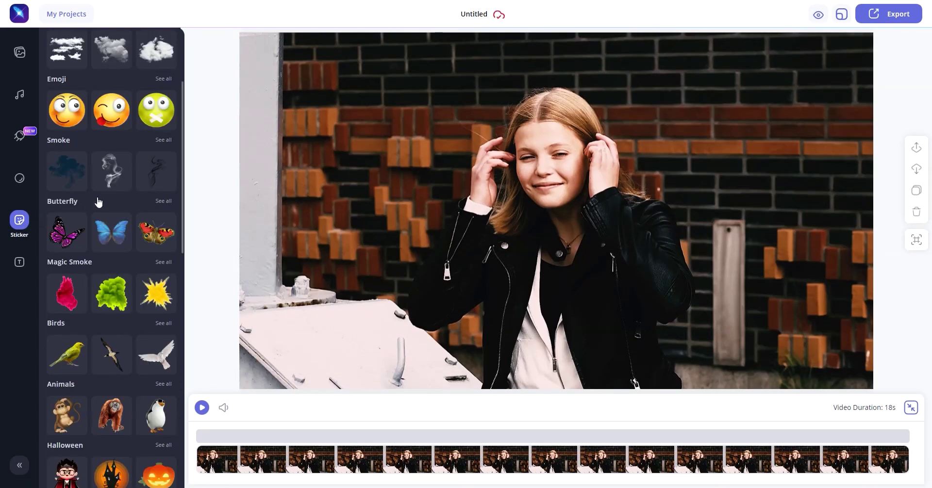
scroll(98, 201, down, 6)
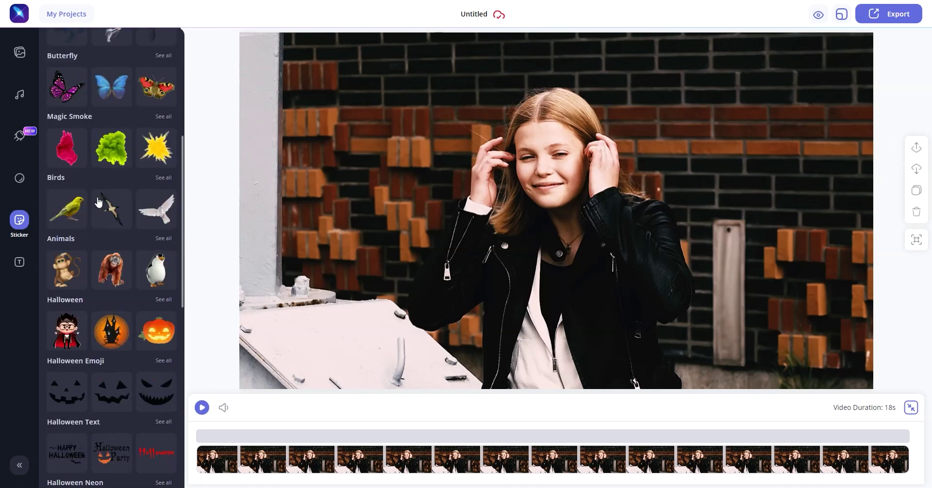
scroll(98, 202, down, 5)
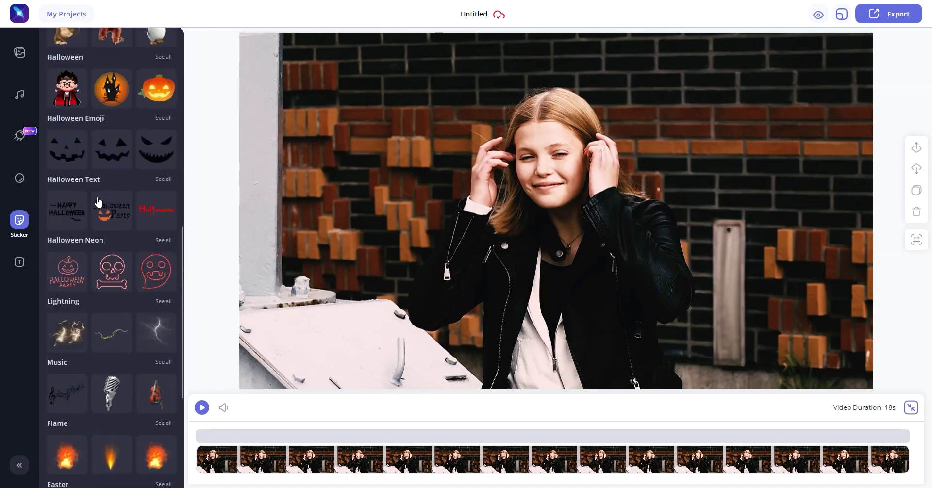
scroll(97, 202, down, 3)
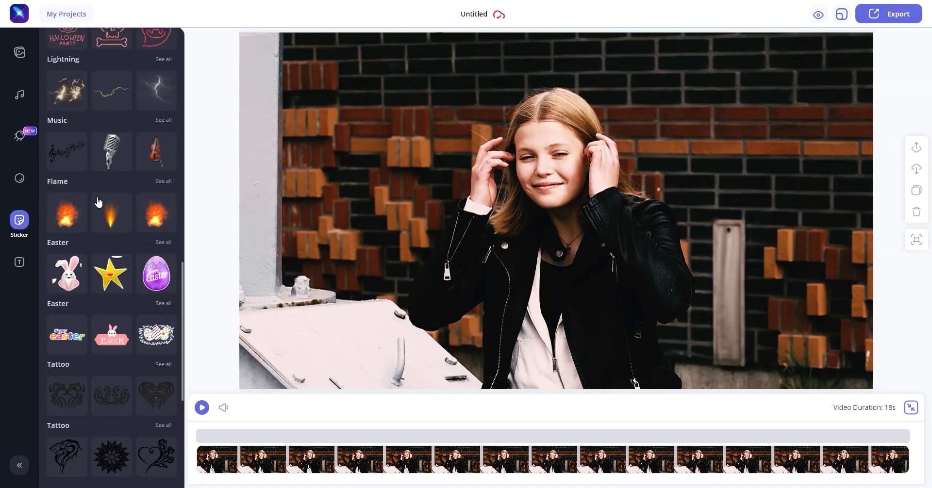
scroll(98, 201, down, 4)
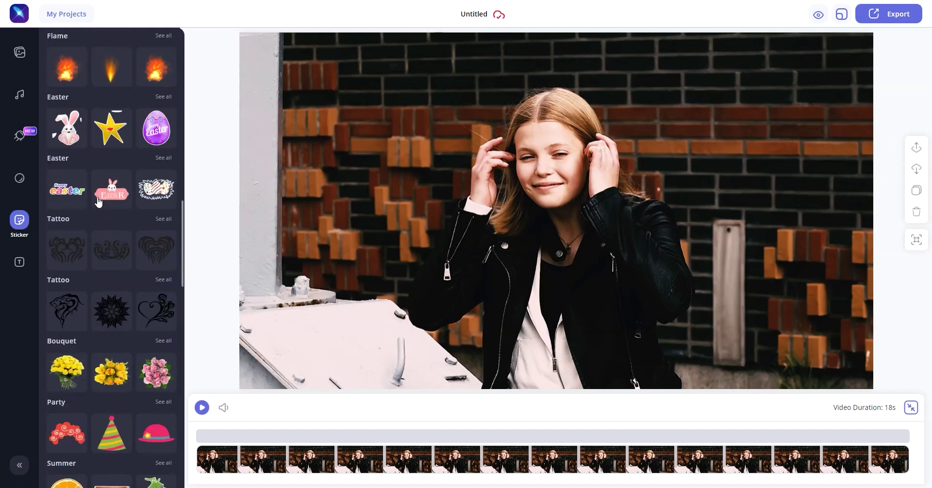
scroll(97, 201, down, 5)
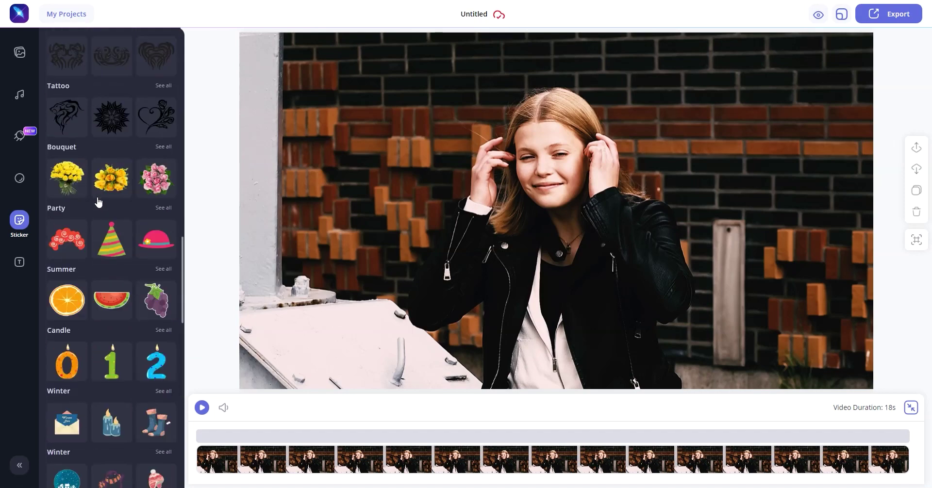
scroll(97, 201, down, 6)
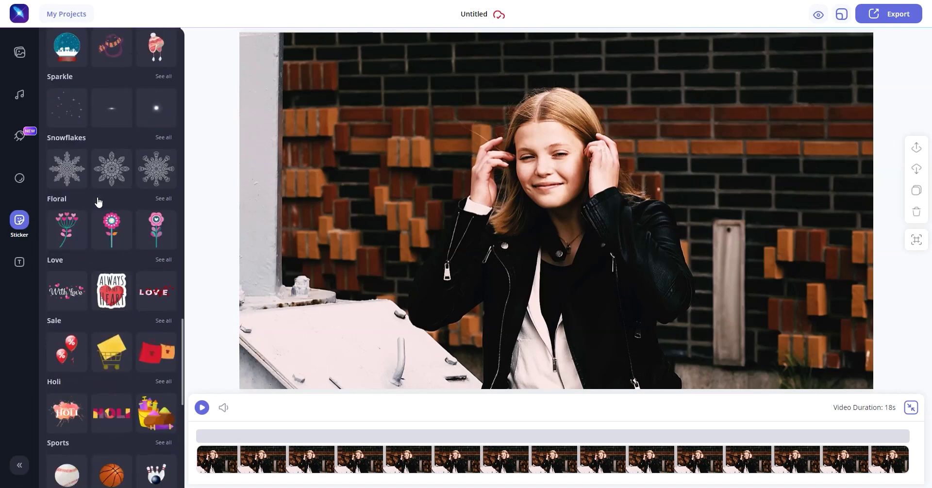
scroll(99, 203, down, 1)
scroll(99, 203, down, 1)
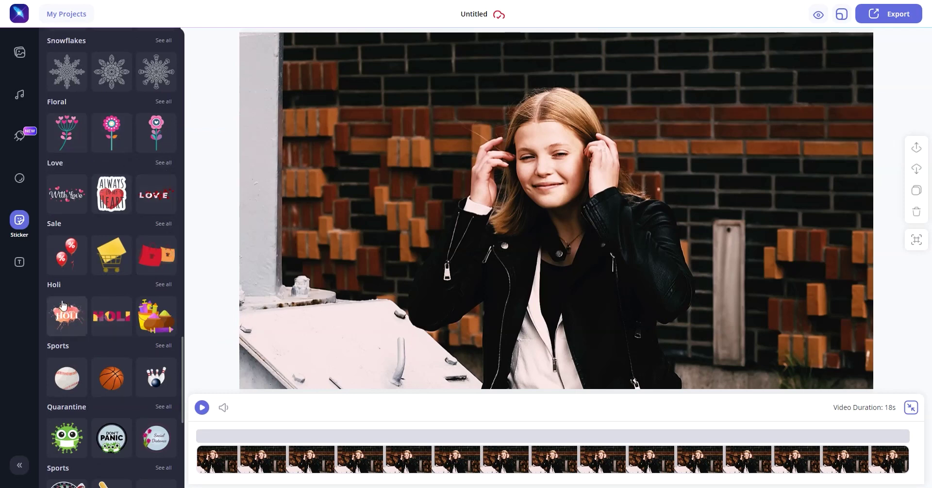
Add the With Love hearts sticker, move it onto the girl's jacket and resize it.
click(57, 205)
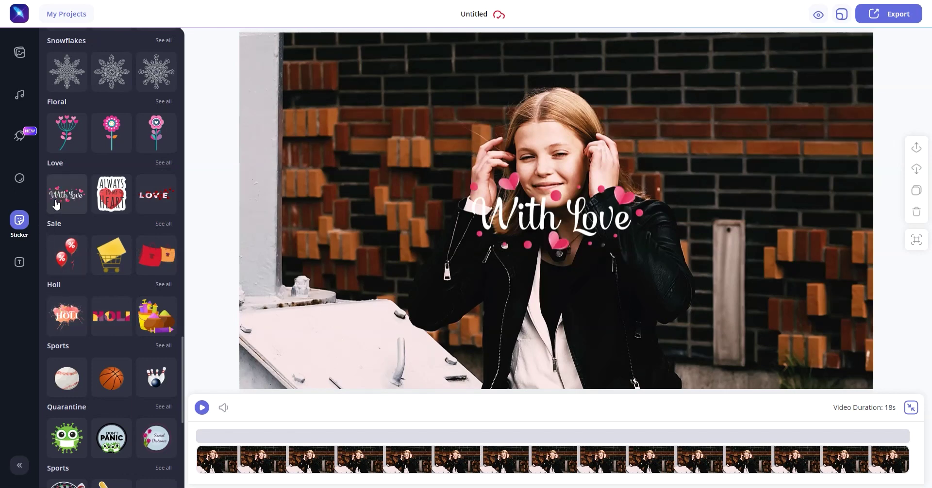
click(543, 217)
mouse_move(544, 217)
mouse_down()
mouse_move(515, 302)
mouse_move(534, 304)
mouse_up()
mouse_move(457, 209)
mouse_down()
mouse_move(434, 190)
mouse_move(445, 196)
mouse_up()
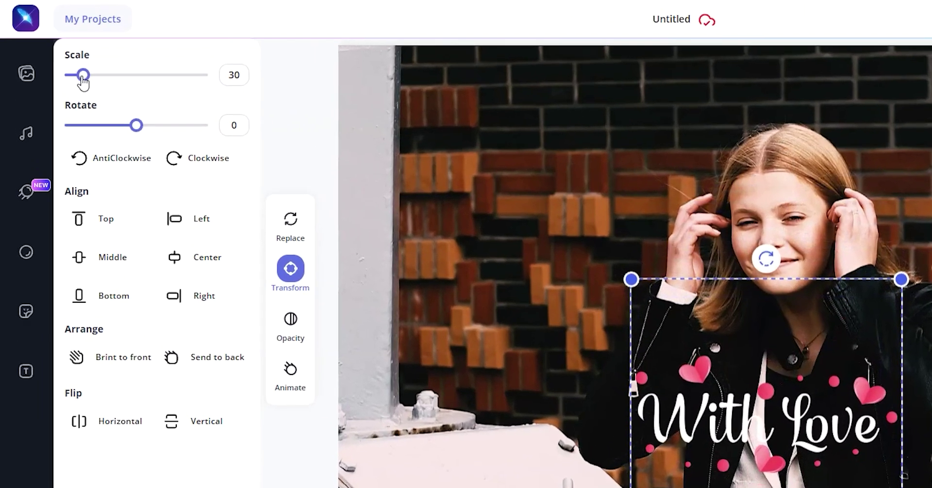
drag(60, 53, 87, 58)
drag(121, 84, 97, 83)
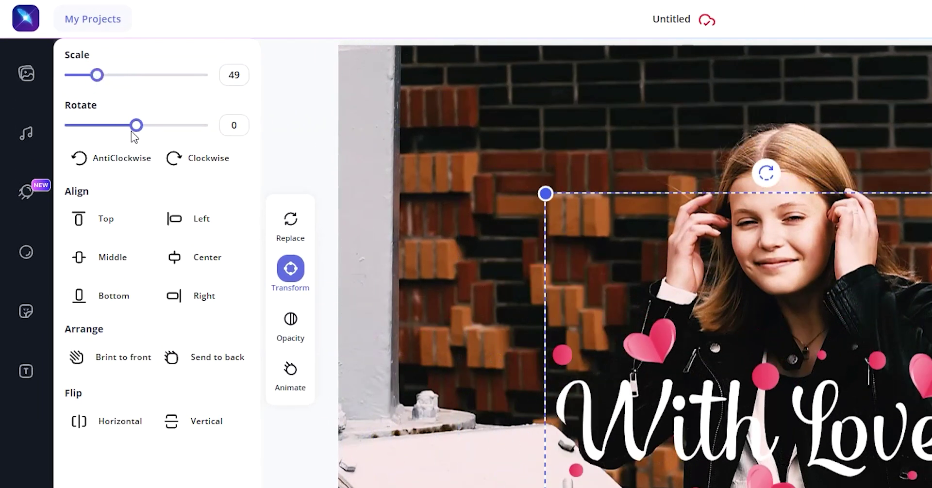
Try rotating and flipping the sticker, then restore it upright and unmirrored.
click(181, 165)
click(119, 165)
click(123, 434)
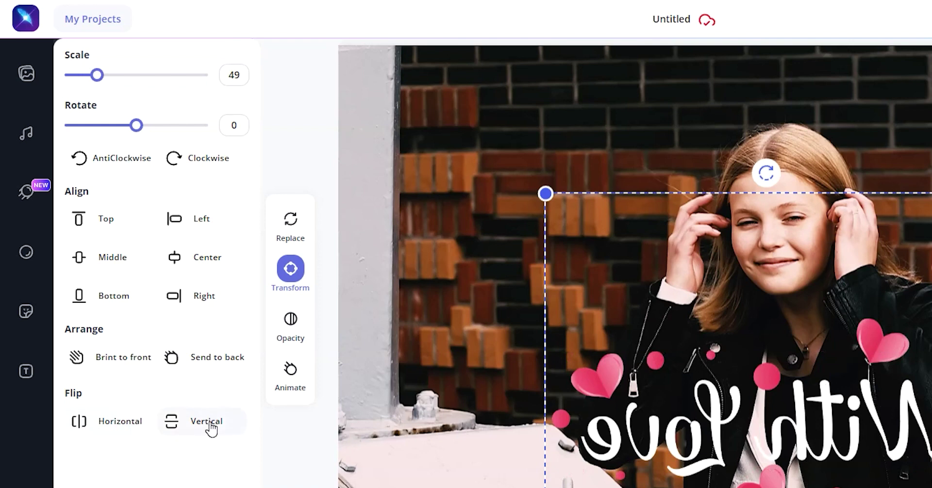
click(208, 427)
click(112, 430)
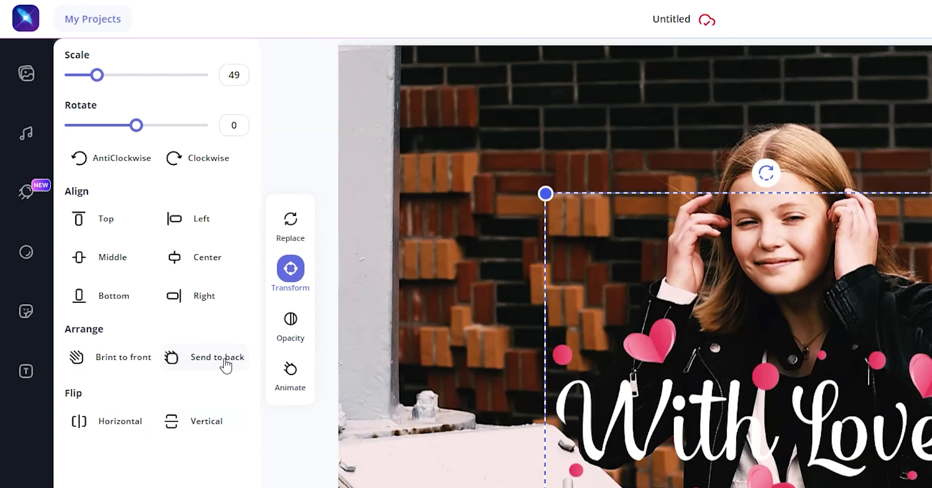
click(290, 320)
Set sticker opacity to 82, add a Slide entrance from the left, and preview it.
mouse_move(336, 248)
mouse_down()
mouse_move(340, 364)
mouse_move(366, 240)
mouse_up()
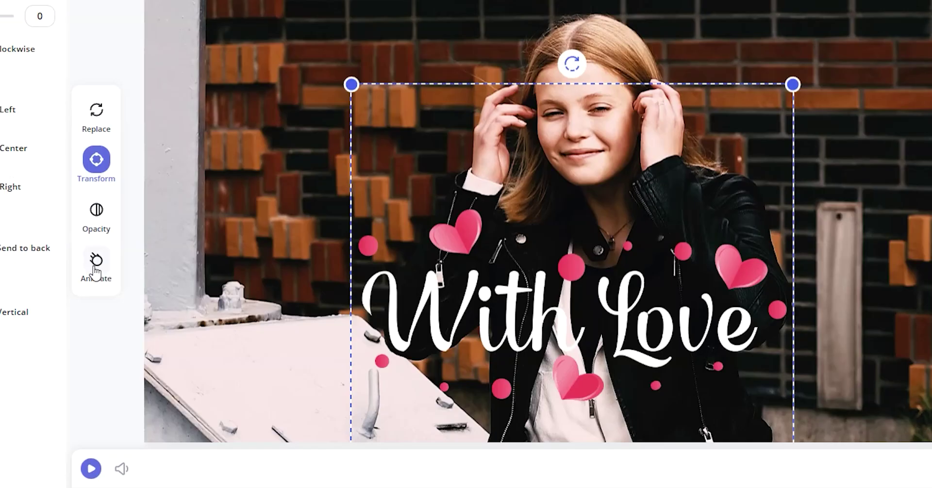
click(95, 269)
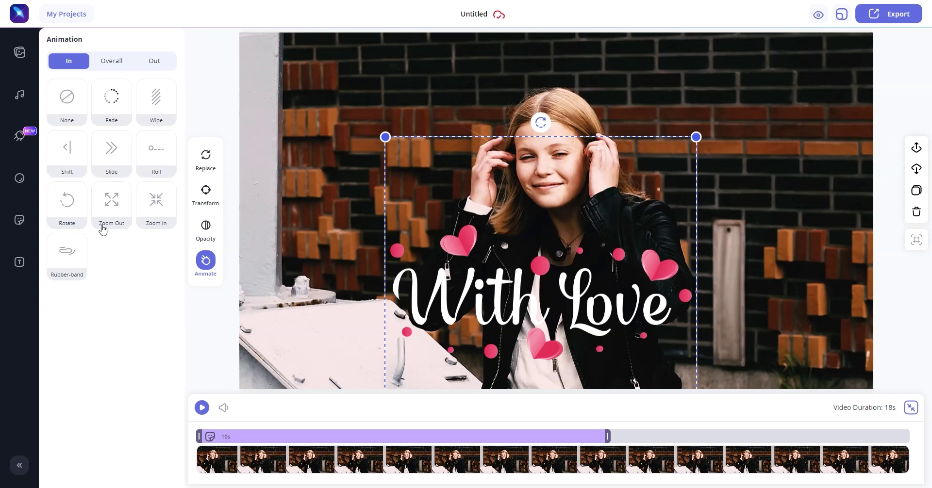
click(121, 161)
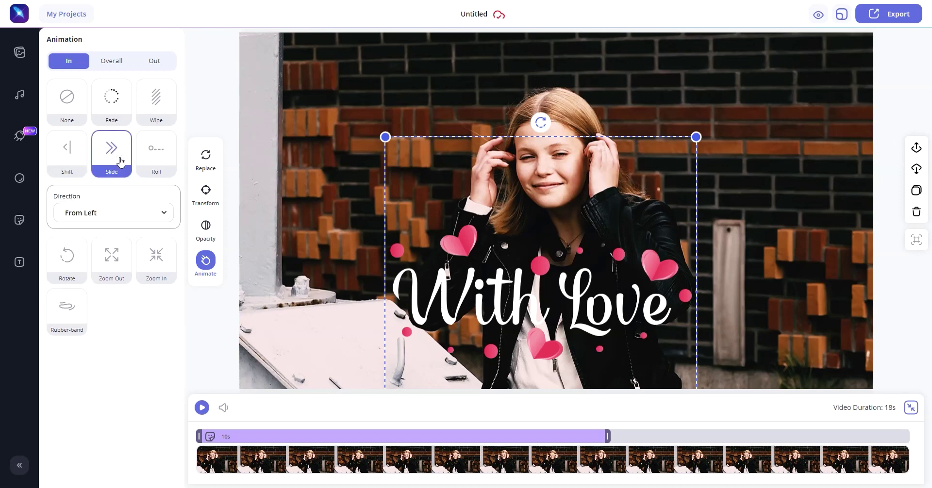
click(159, 210)
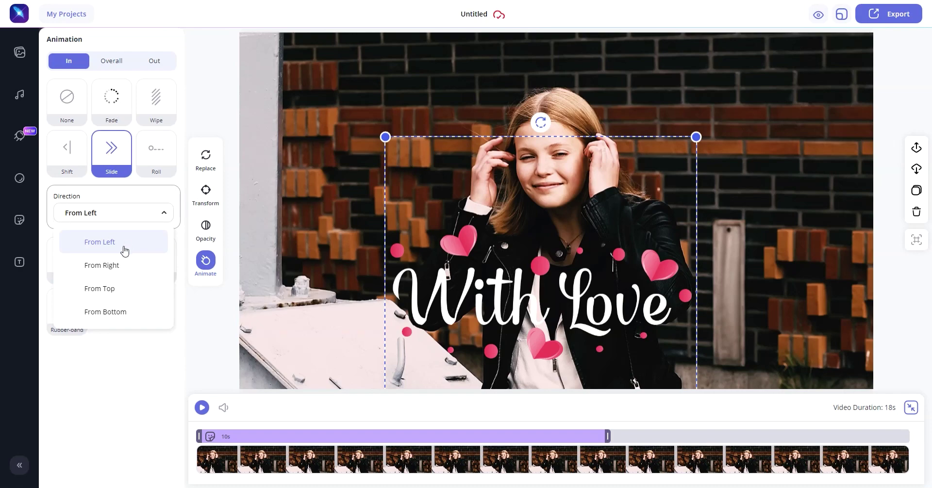
click(124, 247)
click(201, 408)
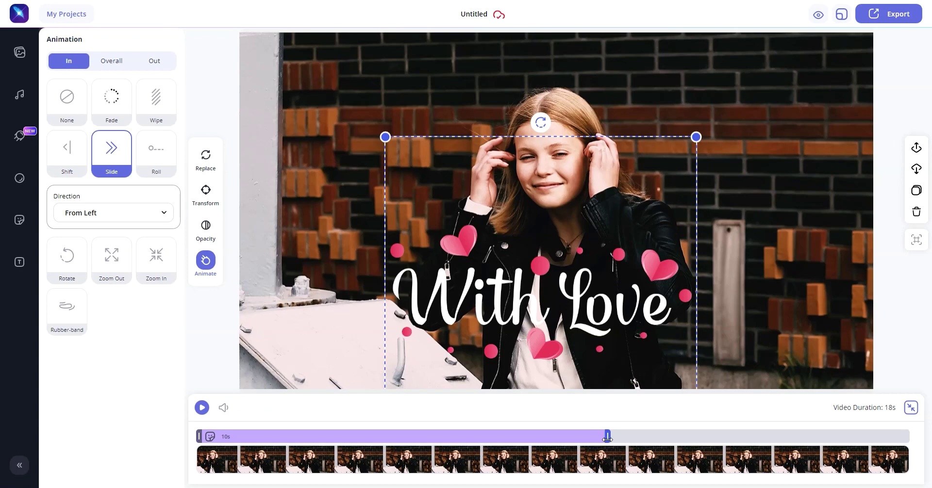
Drag the sticker clip's end handle out to 18s on the timeline.
mouse_move(607, 438)
mouse_down()
mouse_move(766, 438)
mouse_move(857, 476)
mouse_move(910, 478)
mouse_up()
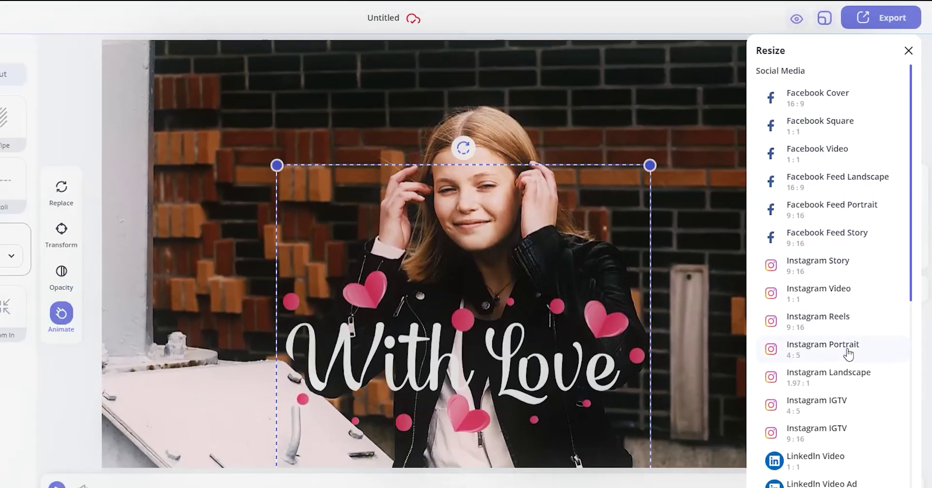
Browse the Resize presets and save the project to the cloud.
scroll(846, 354, down, 3)
scroll(846, 354, down, 6)
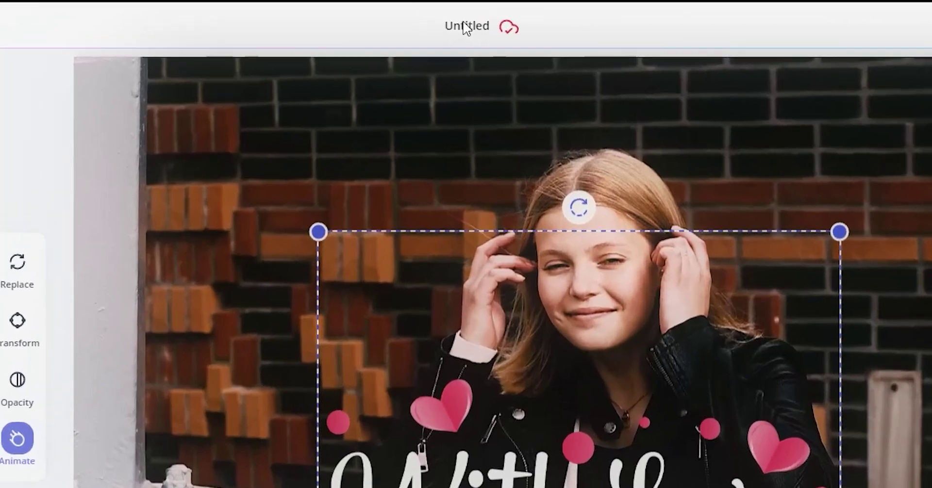
click(380, 15)
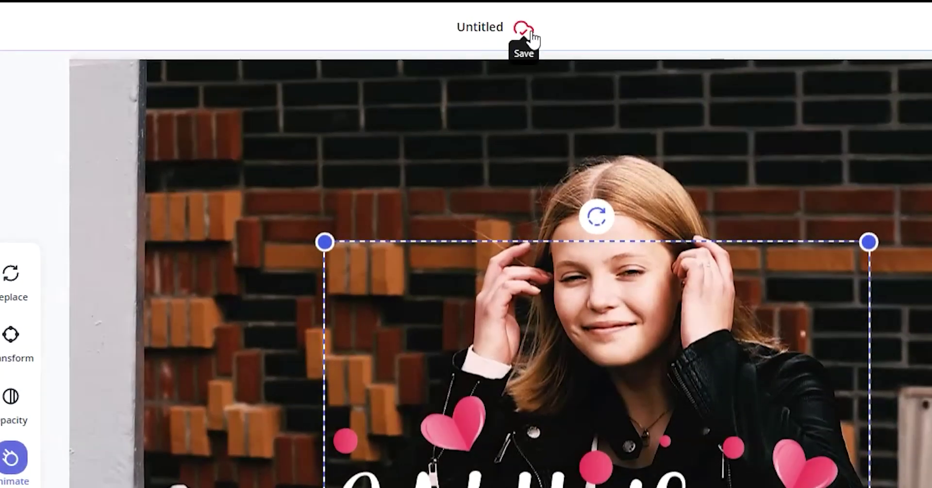